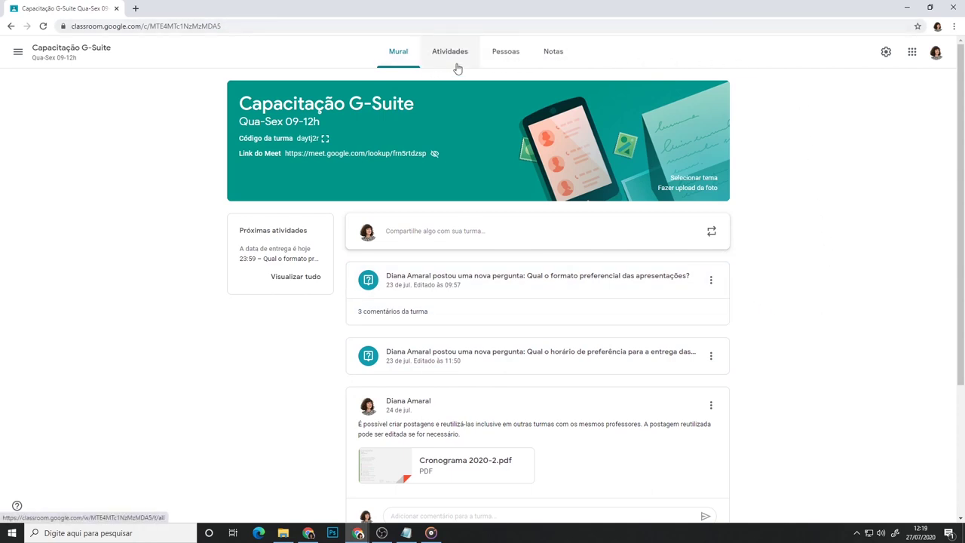
# - Create a question in Atividades titled "Você já está familiarizado com as Perguntas?" with the answer type Resposta curta
pyautogui.click(455, 67)
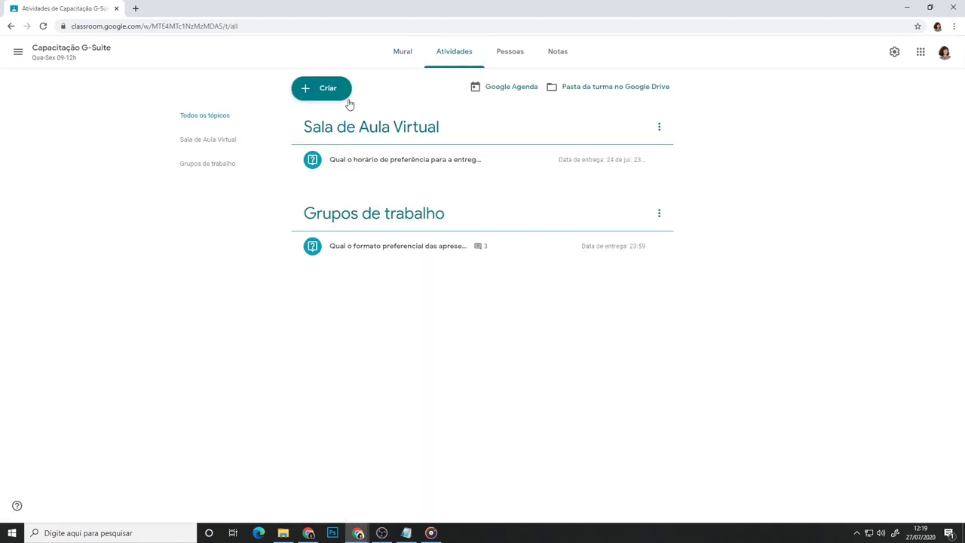
pyautogui.click(334, 96)
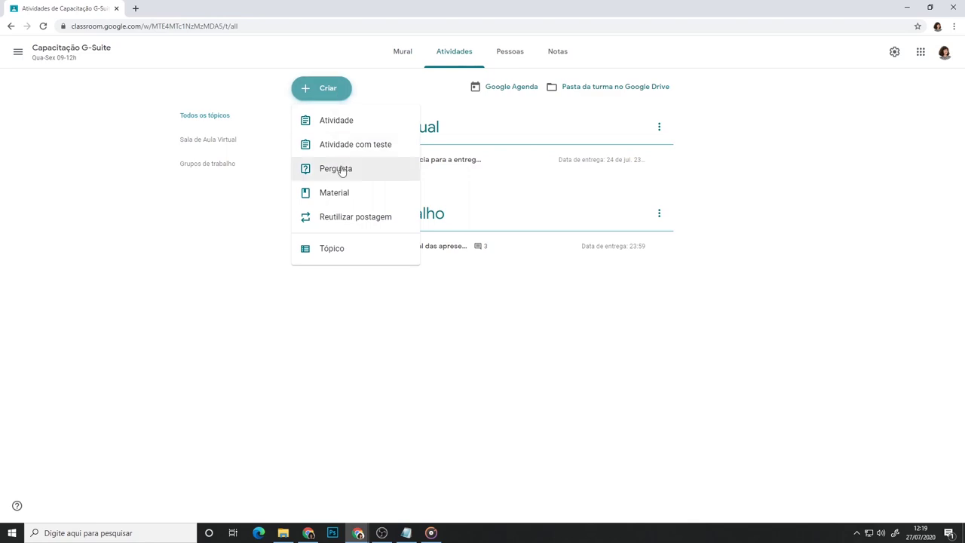
pyautogui.click(340, 170)
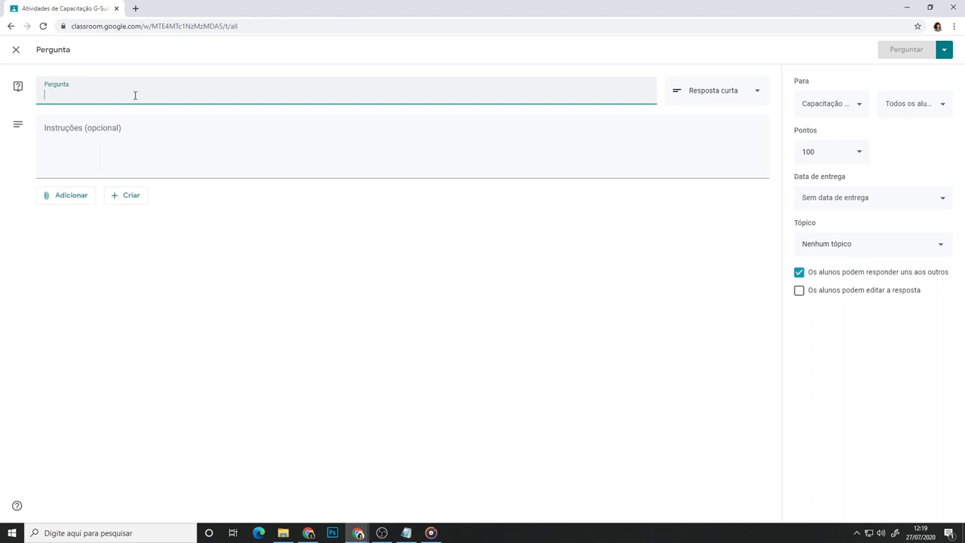
pyautogui.write('Você já está familiarizado com as Perguntas?')
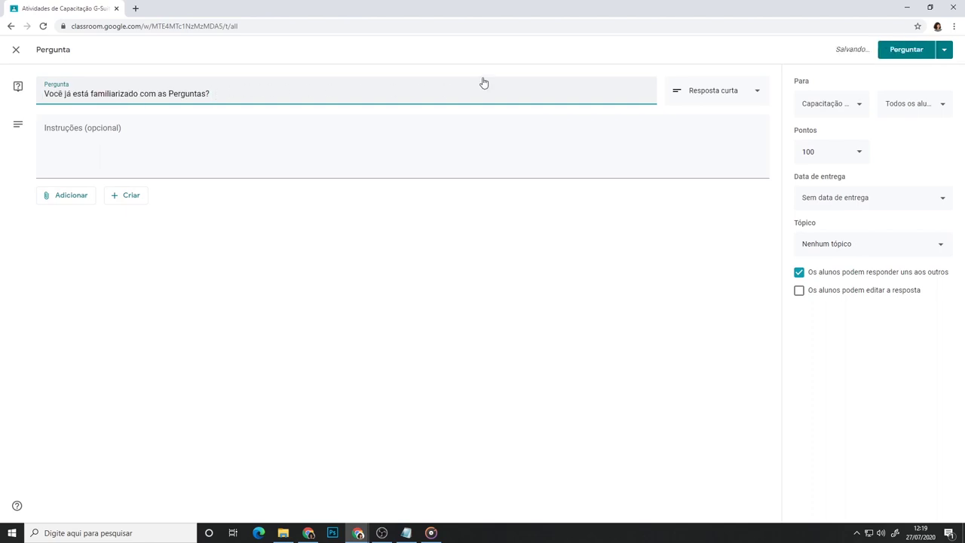
pyautogui.click(757, 92)
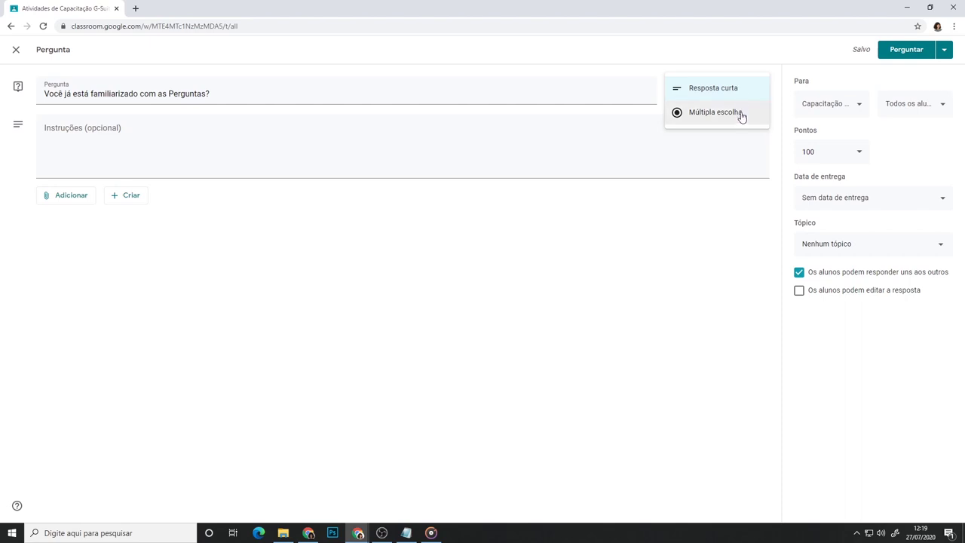
pyautogui.click(736, 91)
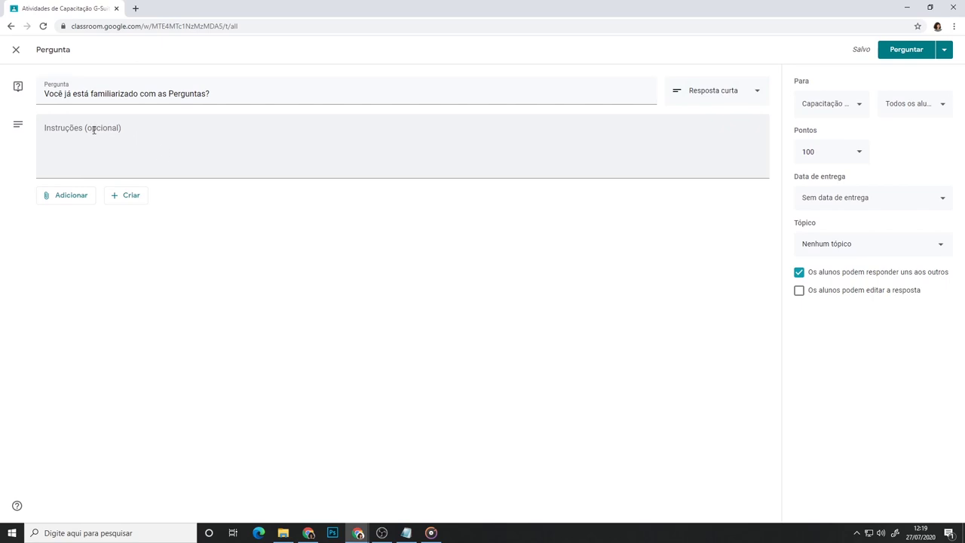
# - Enter the instructions "Comente se já teve alguma experiência com esta ferramenta e quais são as suas dificuldades. Aproveite para trocar conhecimentos com os colegas!"
pyautogui.click(53, 128)
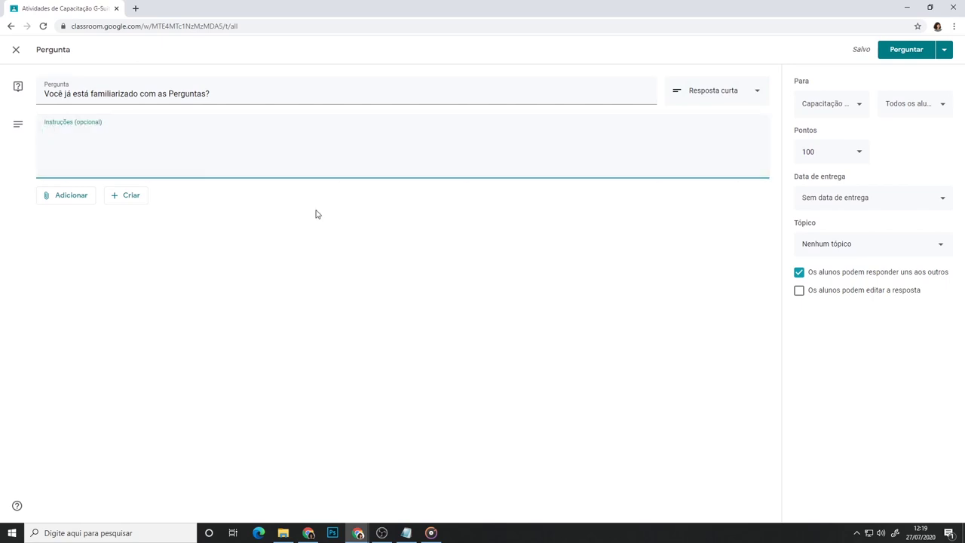
pyautogui.write('Comente se já teve alguma experiência com esta ferramenta e quais são as suas dificuldades. Aproveite para trocar conhecimentos com os colegas!')
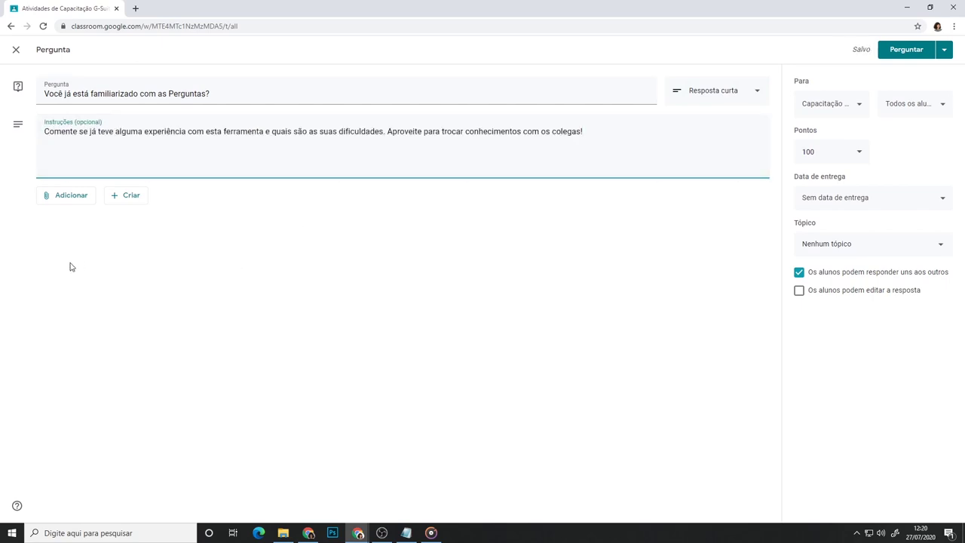
pyautogui.click(89, 203)
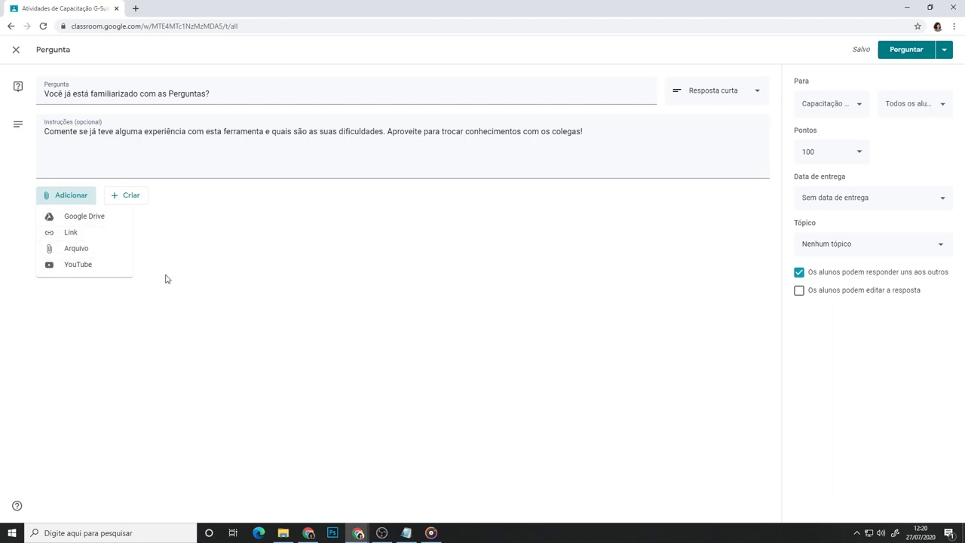
pyautogui.click(192, 270)
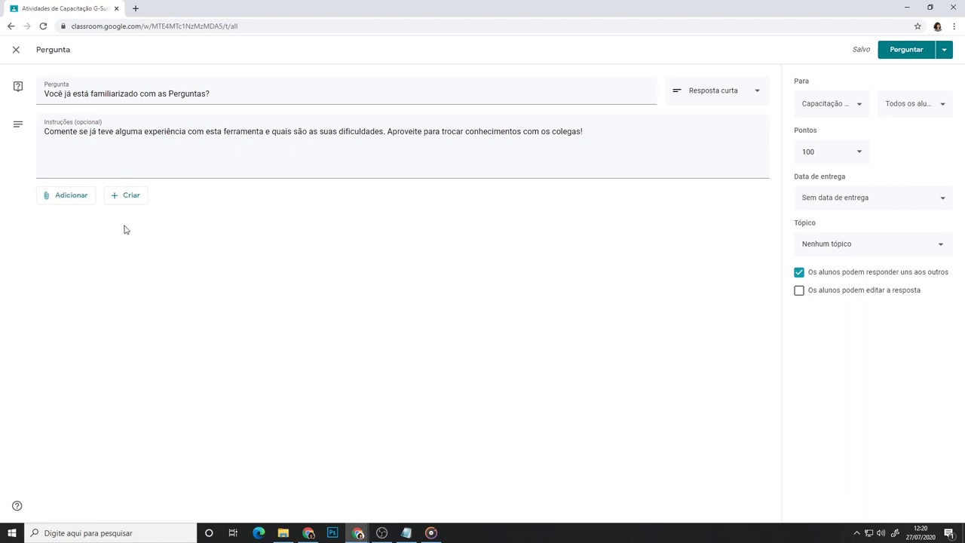
pyautogui.click(146, 202)
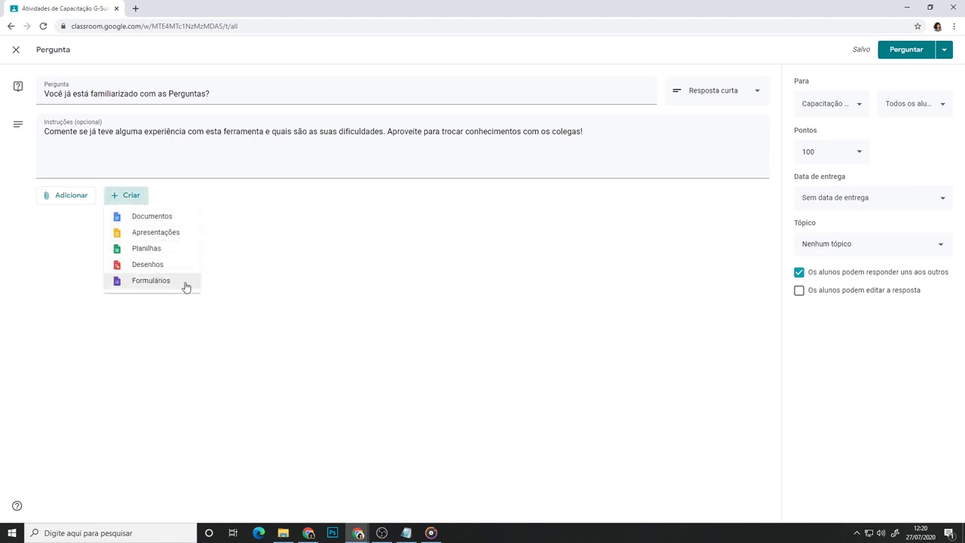
pyautogui.click(304, 233)
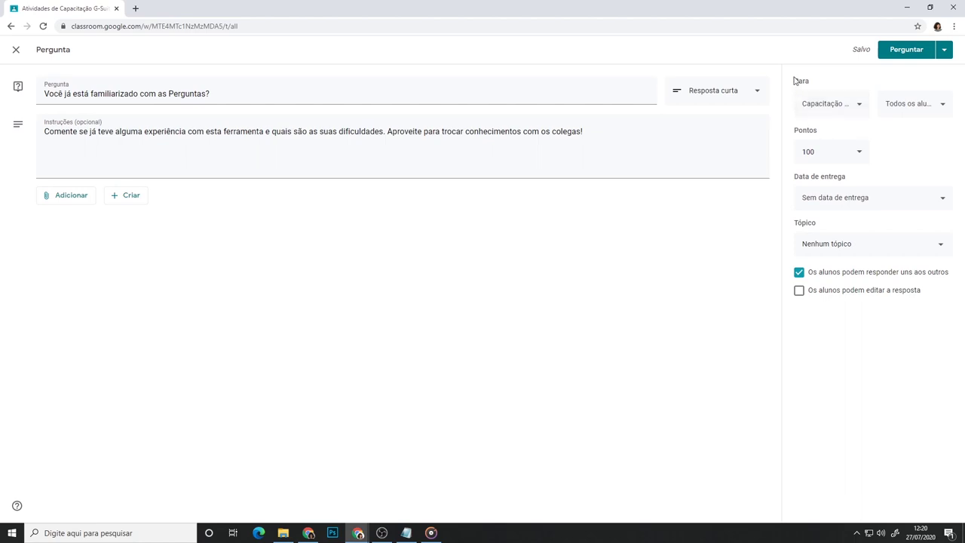
# - Add the Ter-Qui 13-17h class to the question's recipients and remove it again
pyautogui.click(862, 110)
pyautogui.click(808, 164)
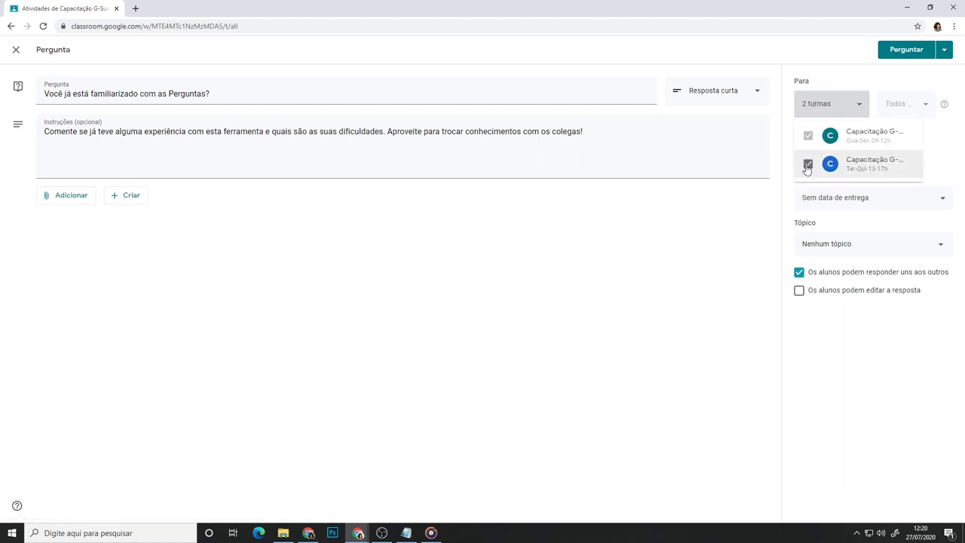
pyautogui.click(807, 164)
pyautogui.click(886, 79)
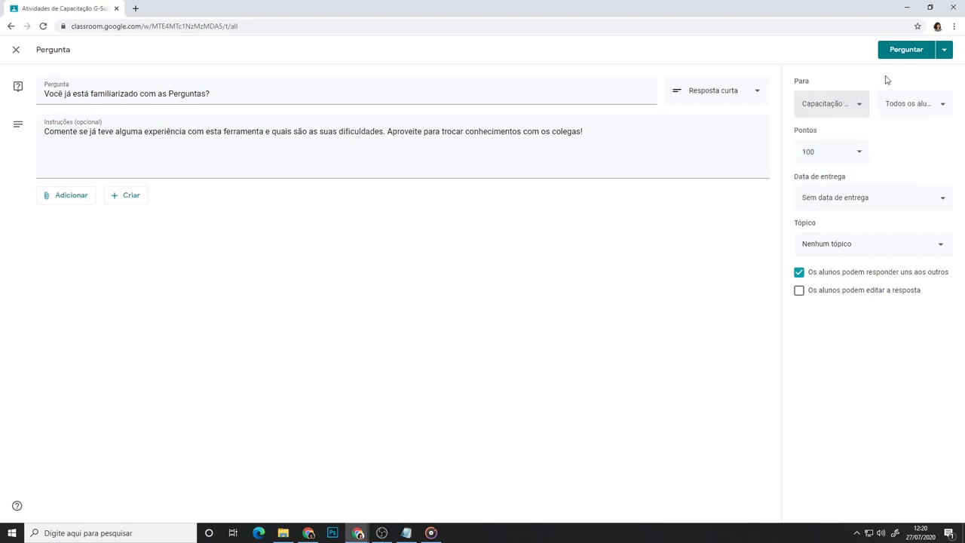
# - Try assigning the question to only two individual students, and restore the assignment to Todos os alunos
pyautogui.click(942, 103)
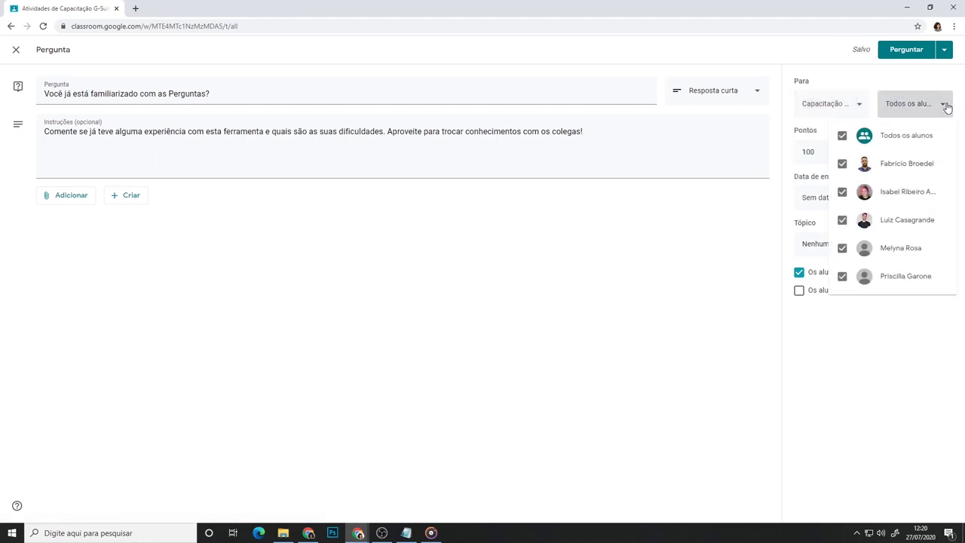
pyautogui.click(842, 137)
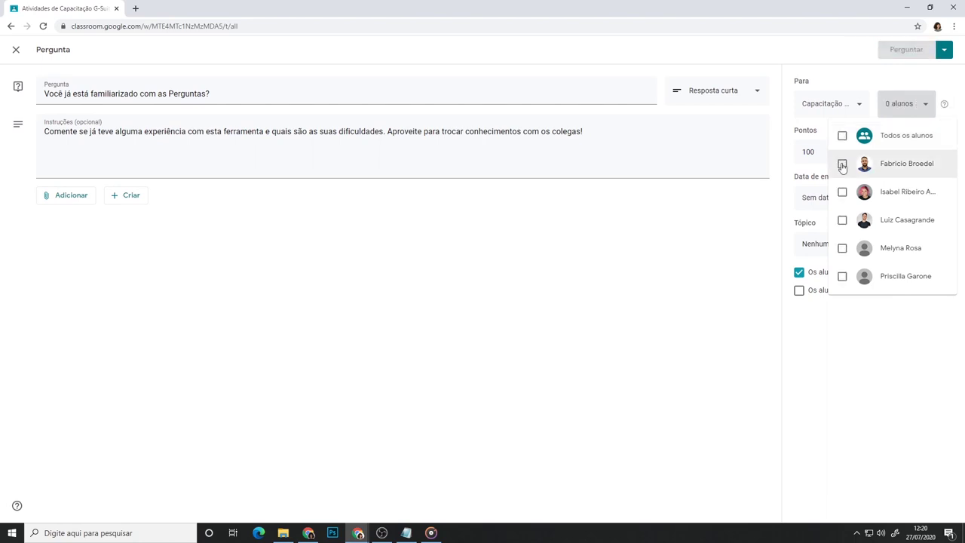
pyautogui.click(842, 165)
pyautogui.click(842, 193)
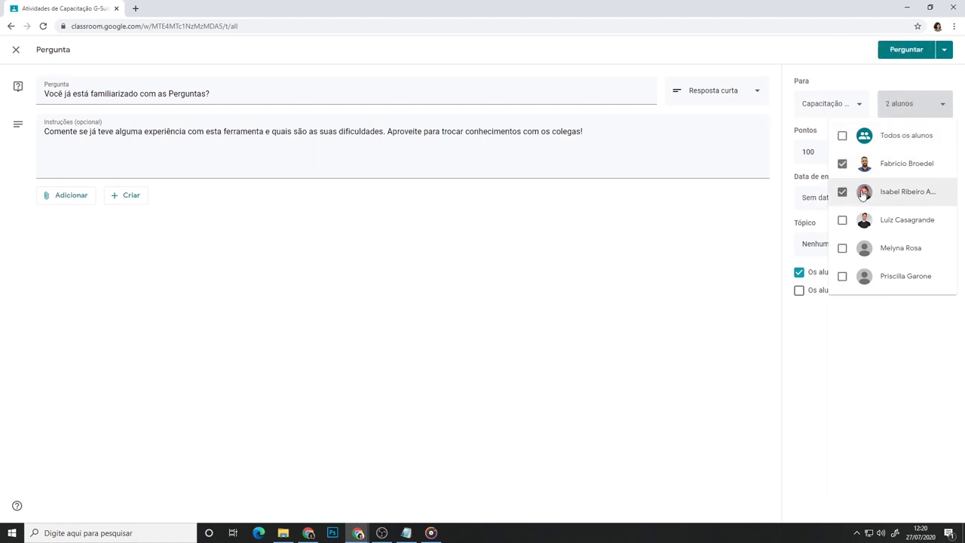
pyautogui.click(844, 194)
pyautogui.click(842, 165)
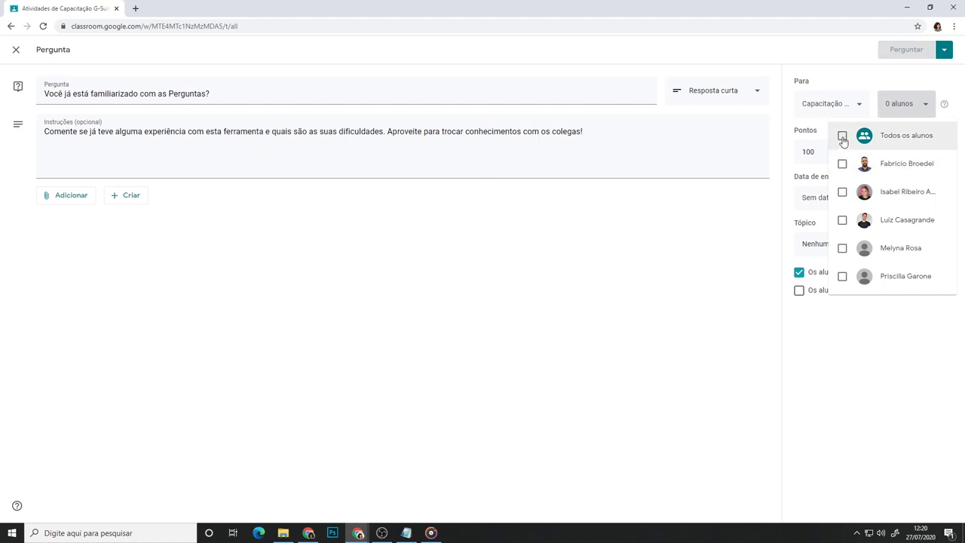
pyautogui.click(842, 136)
pyautogui.click(943, 108)
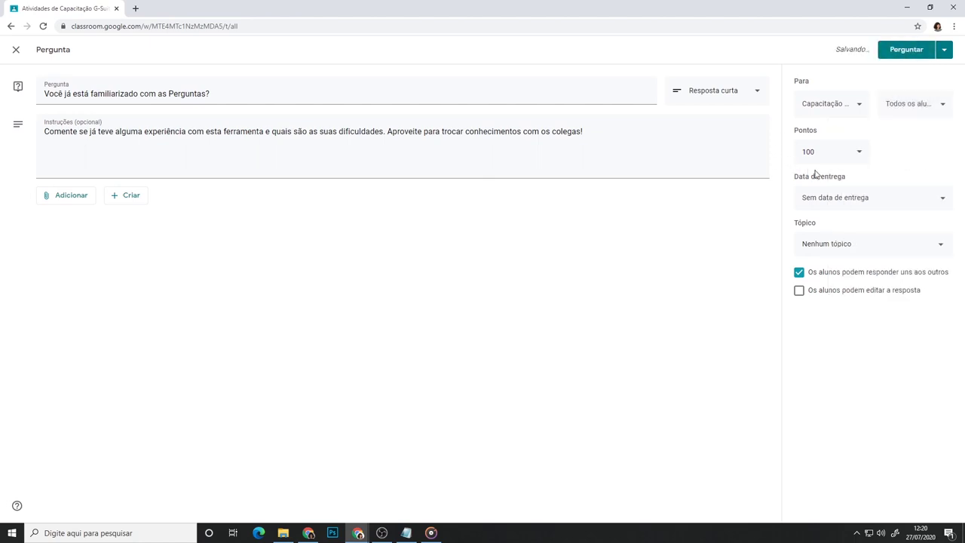
# - Make the question ungraded with Sem nota and set its due date to 29 July 2020
pyautogui.click(855, 156)
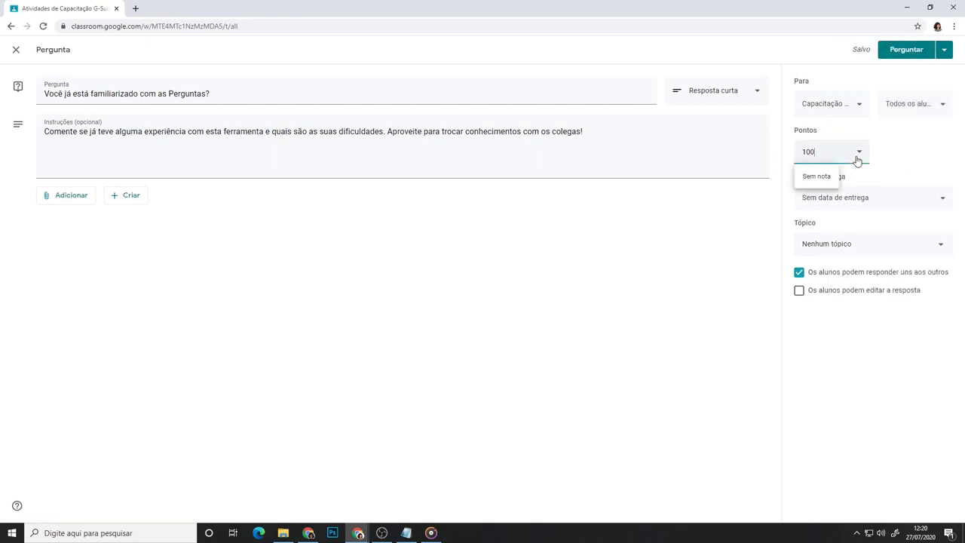
pyautogui.click(824, 179)
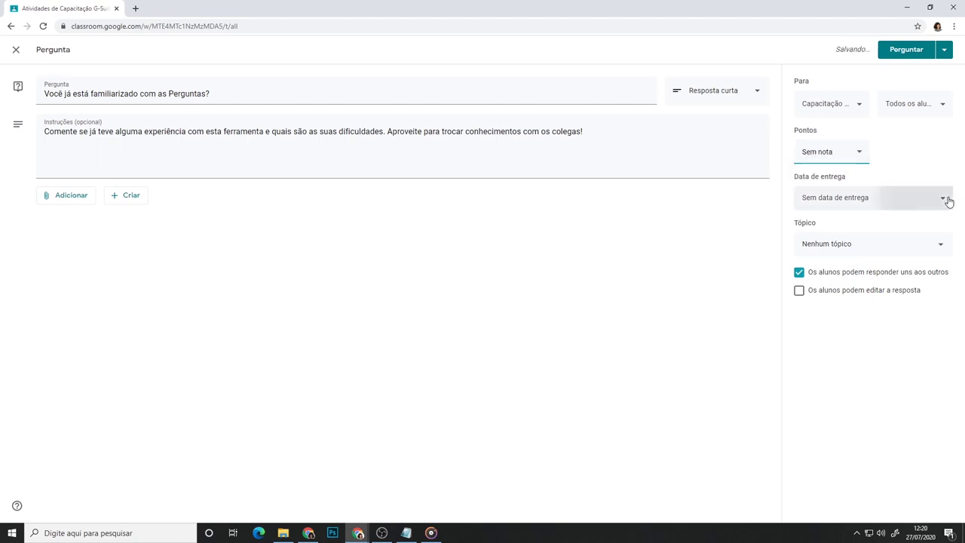
pyautogui.click(943, 199)
pyautogui.click(903, 240)
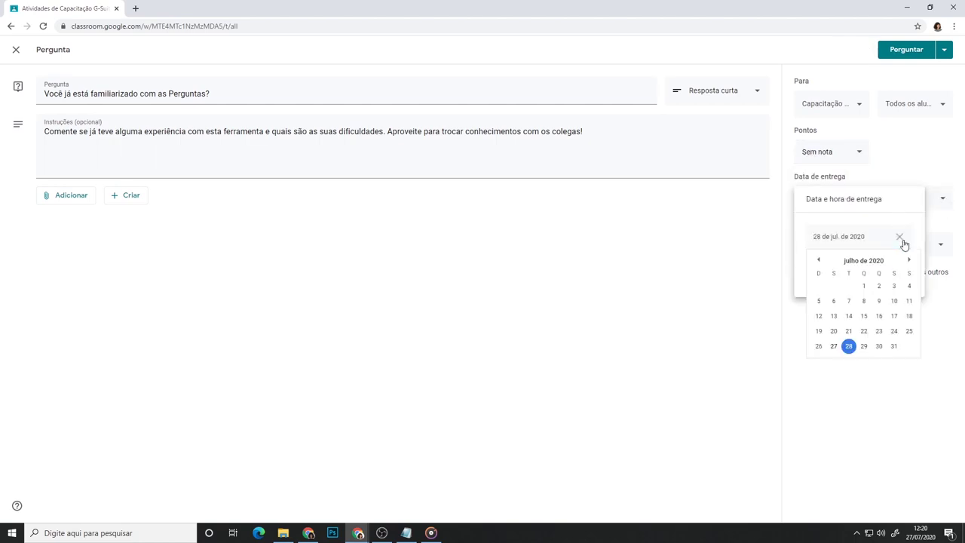
pyautogui.click(863, 347)
pyautogui.click(824, 309)
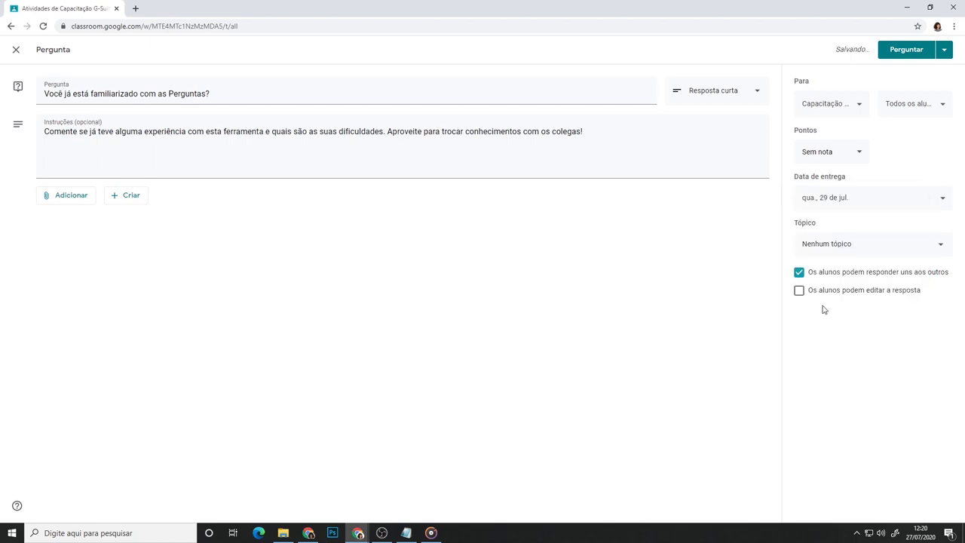
# - Assign the question to the topic Sala de Aula Virtual
pyautogui.click(886, 249)
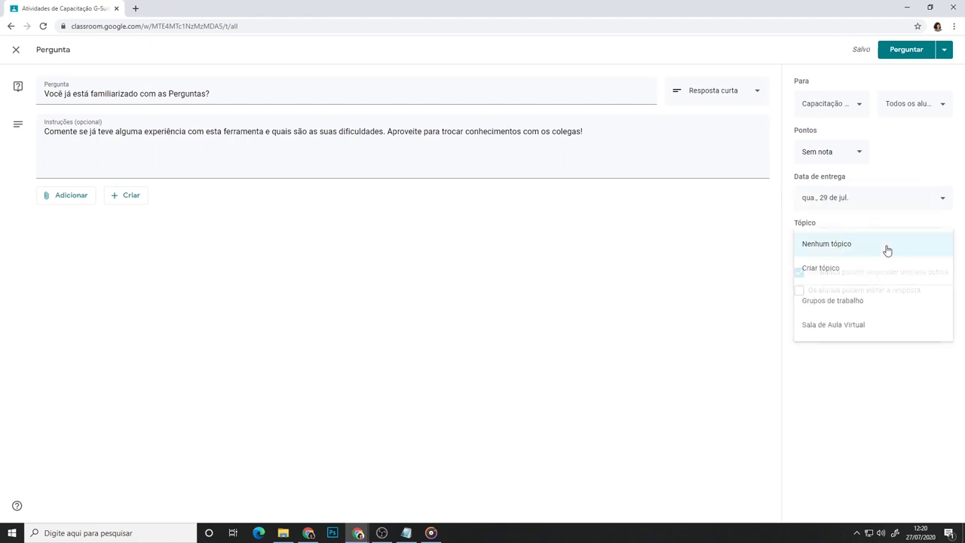
pyautogui.click(855, 329)
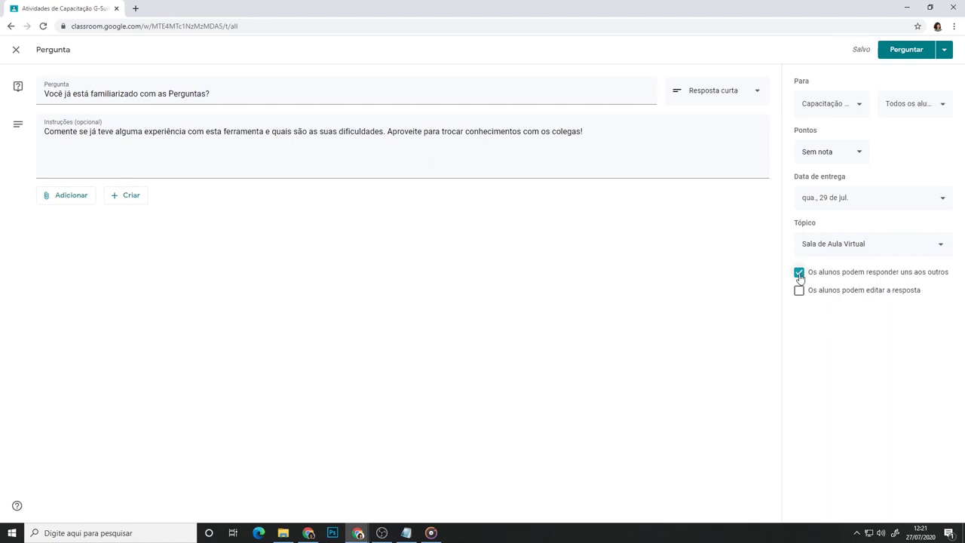
# - Try toggling the options that let students reply to each other and edit their answers
pyautogui.click(799, 275)
pyautogui.click(797, 294)
pyautogui.click(799, 291)
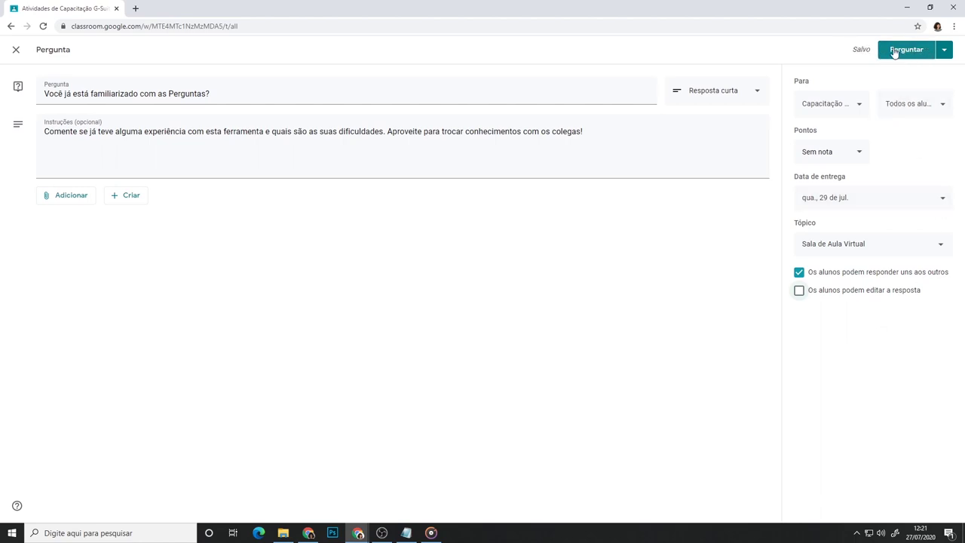
# - Post the question to the class immediately rather than scheduling it or saving a draft
pyautogui.click(945, 51)
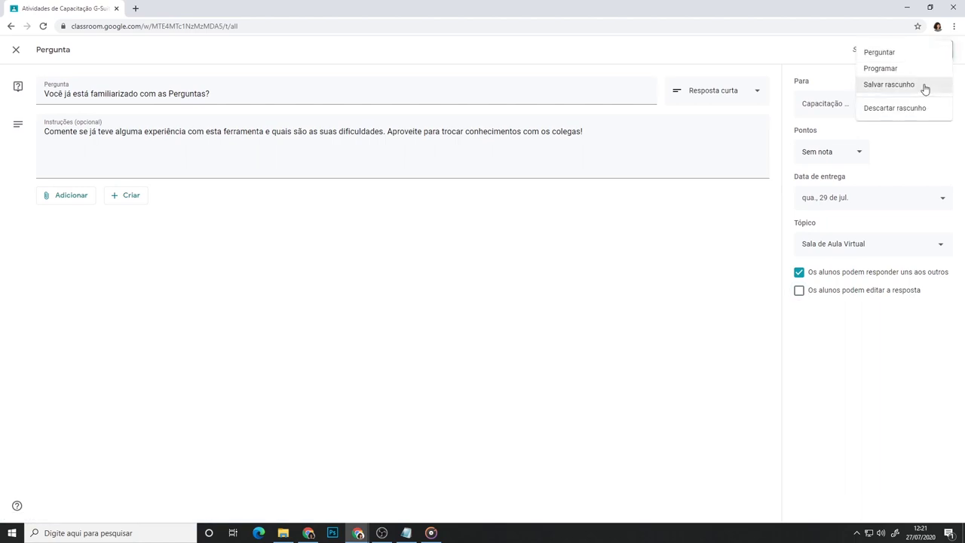
pyautogui.click(840, 80)
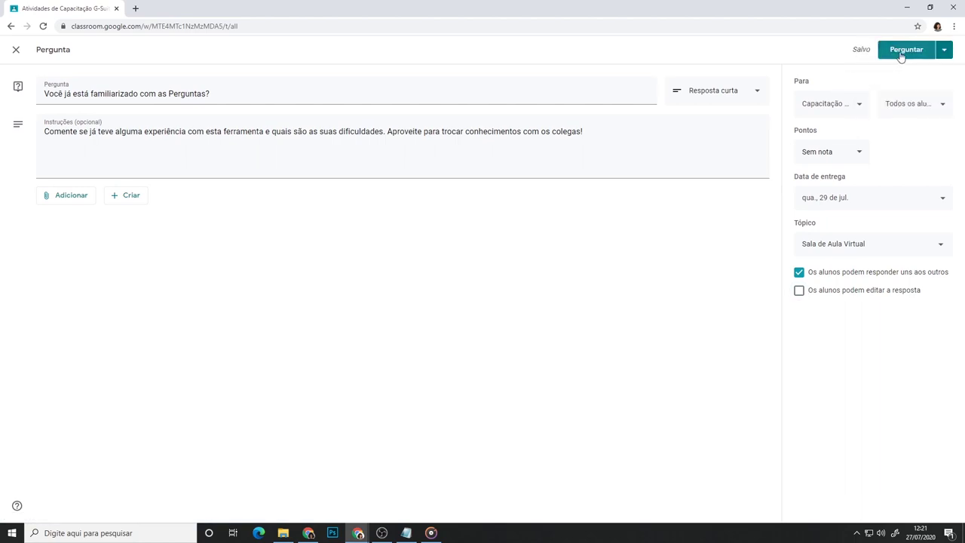
pyautogui.click(900, 52)
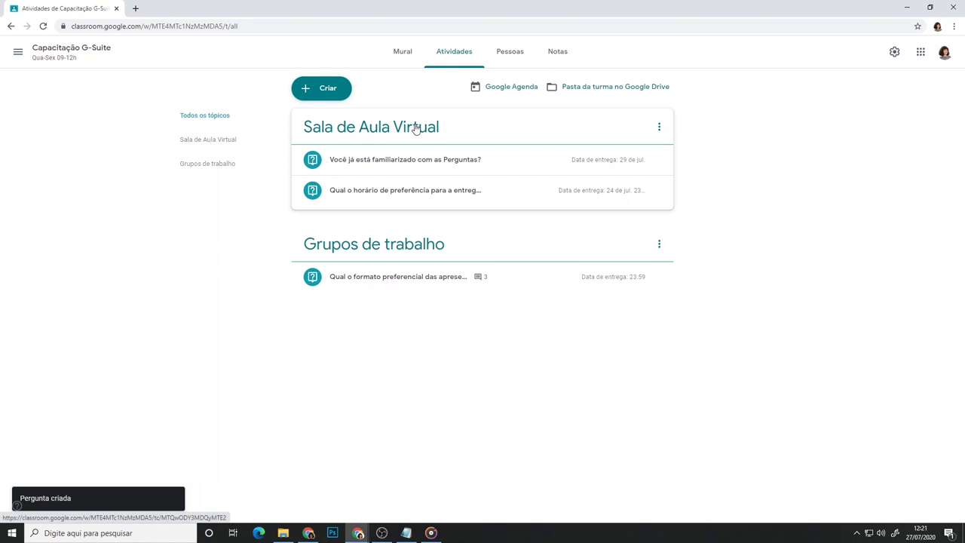
# - Check the new question on the Mural and open the student responses to "Qual o horário de preferência para a entrega das atividades da turma?"
pyautogui.click(404, 62)
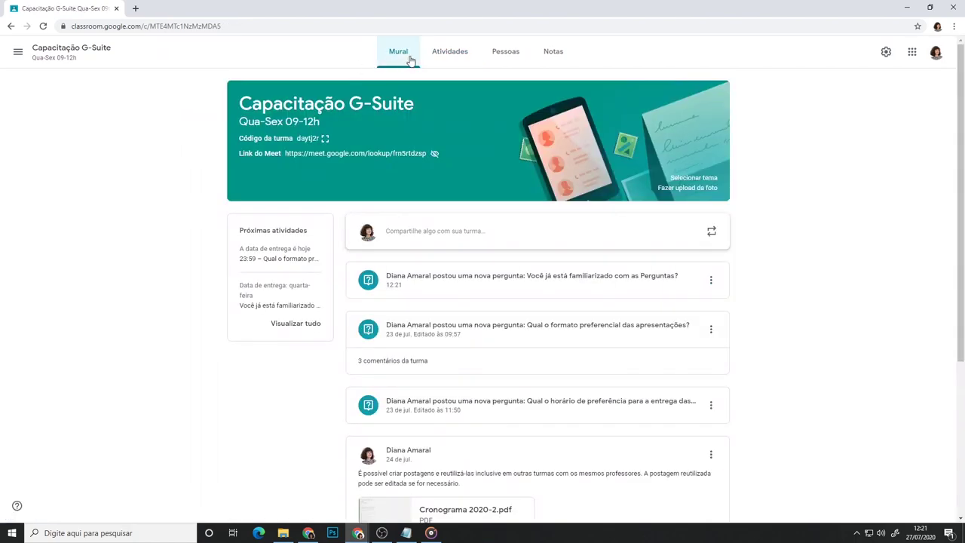
pyautogui.click(450, 58)
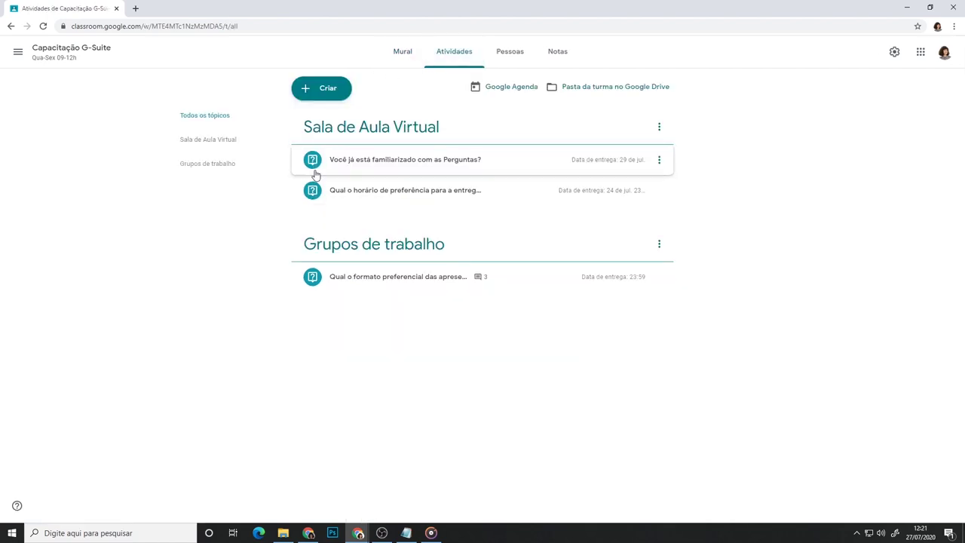
pyautogui.click(509, 193)
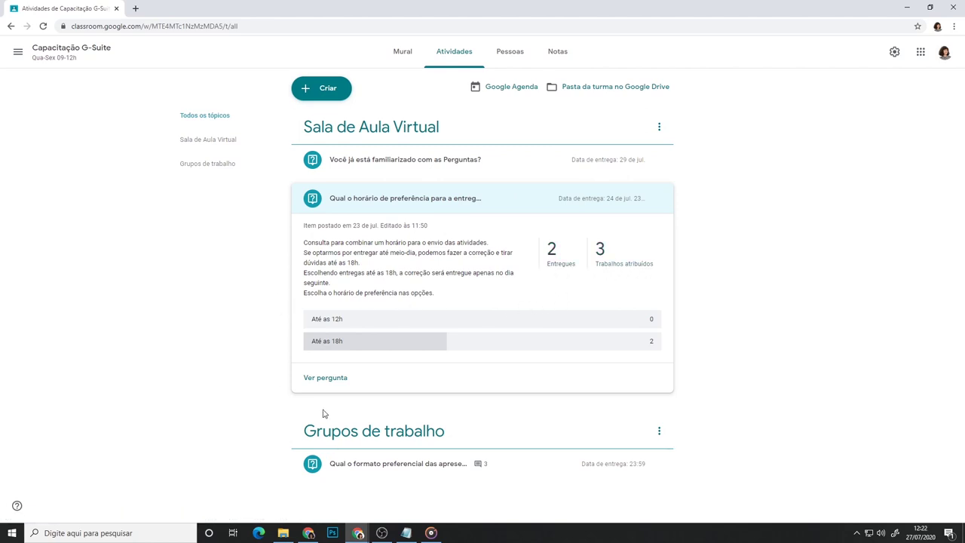
pyautogui.click(325, 380)
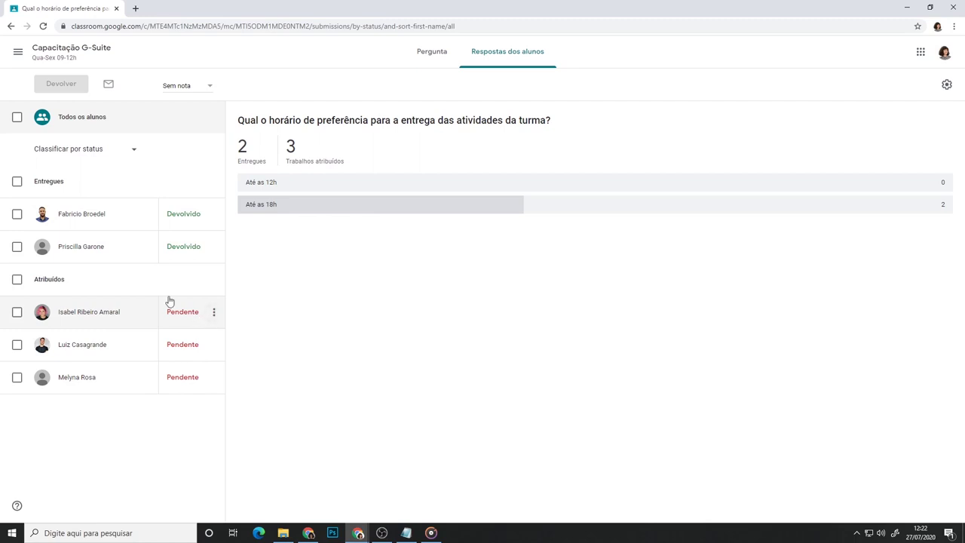
# - Try selecting one student and the whole Entregues group in the responses, and clear the selection
pyautogui.click(16, 213)
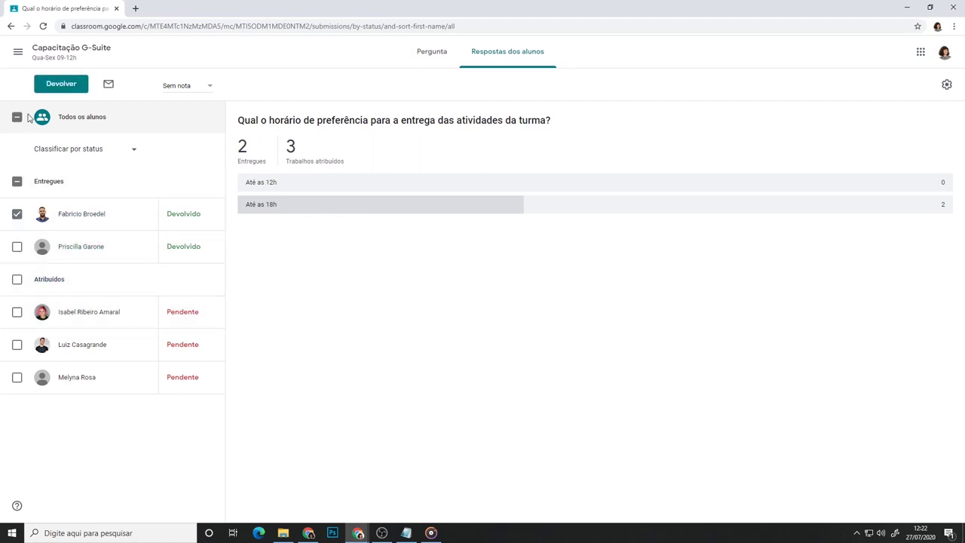
pyautogui.click(16, 182)
pyautogui.click(16, 184)
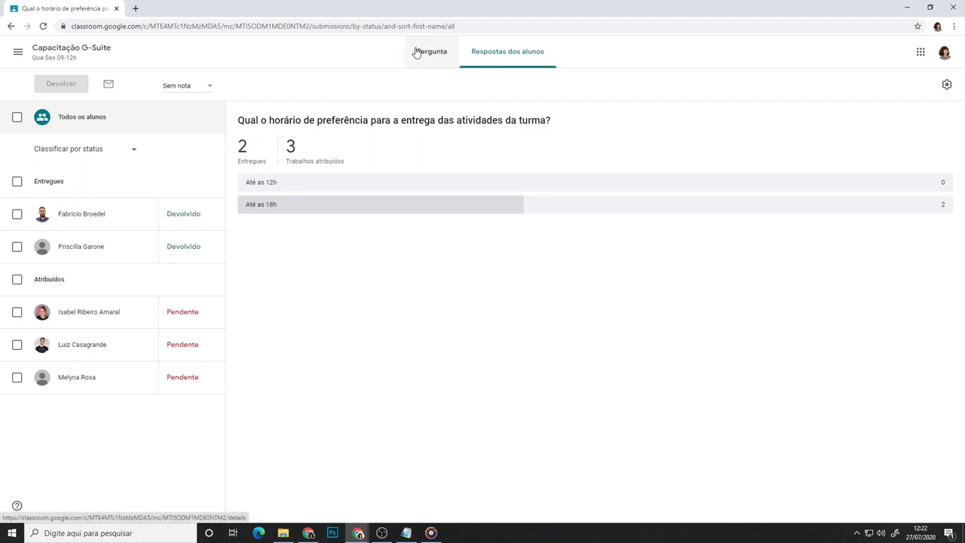
# - Edit the question "Qual o horário de preferência para a entrega das atividades da turma?" by adding the answer option "Até 16h" and save it
pyautogui.click(433, 64)
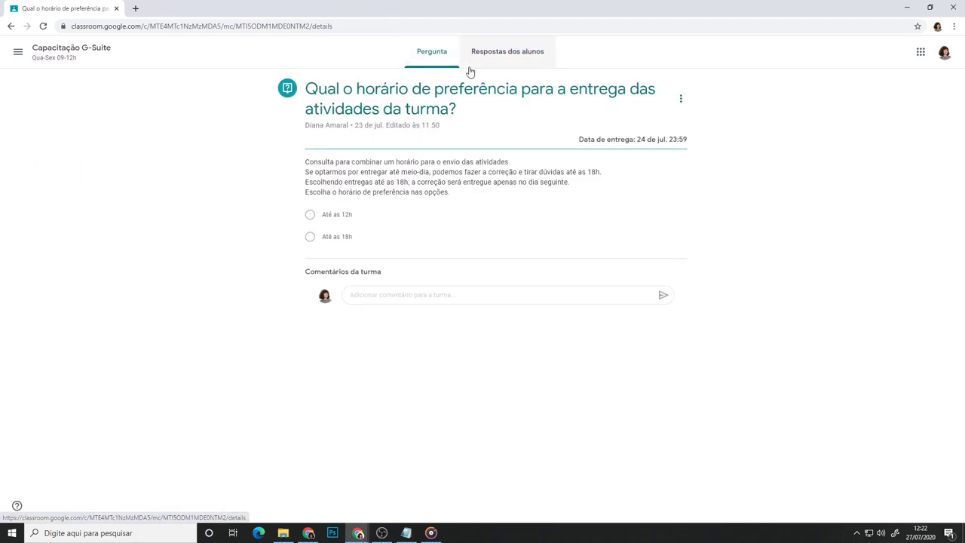
pyautogui.click(681, 100)
pyautogui.click(655, 123)
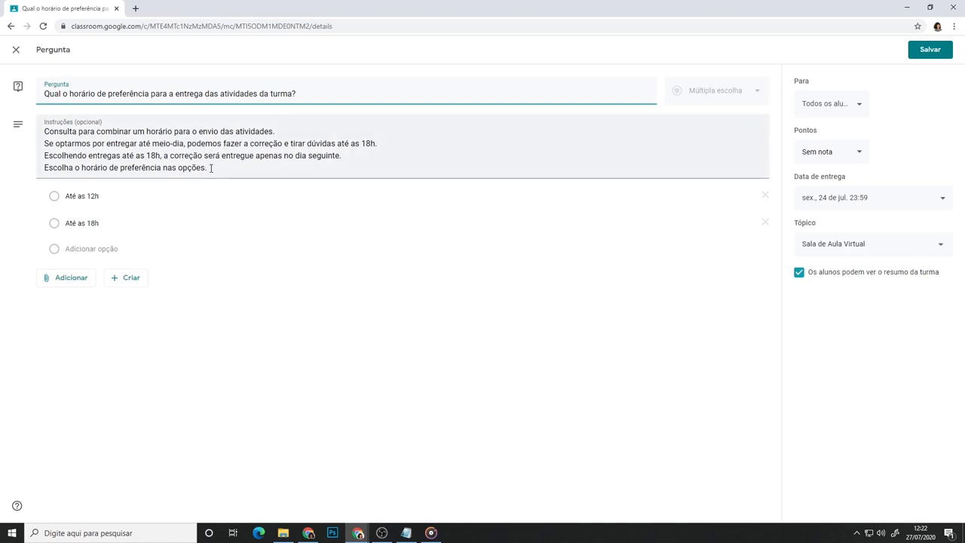
pyautogui.click(96, 251)
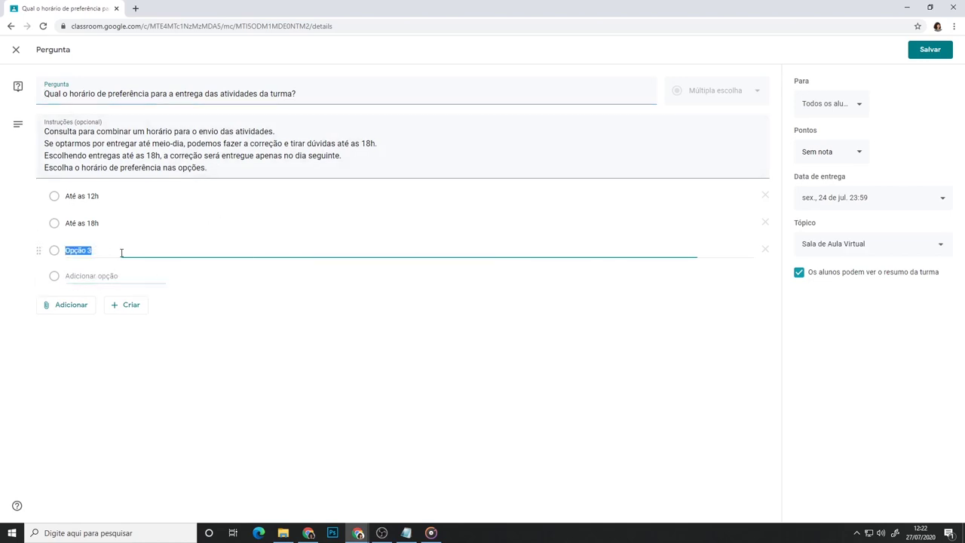
pyautogui.write('Até 16h')
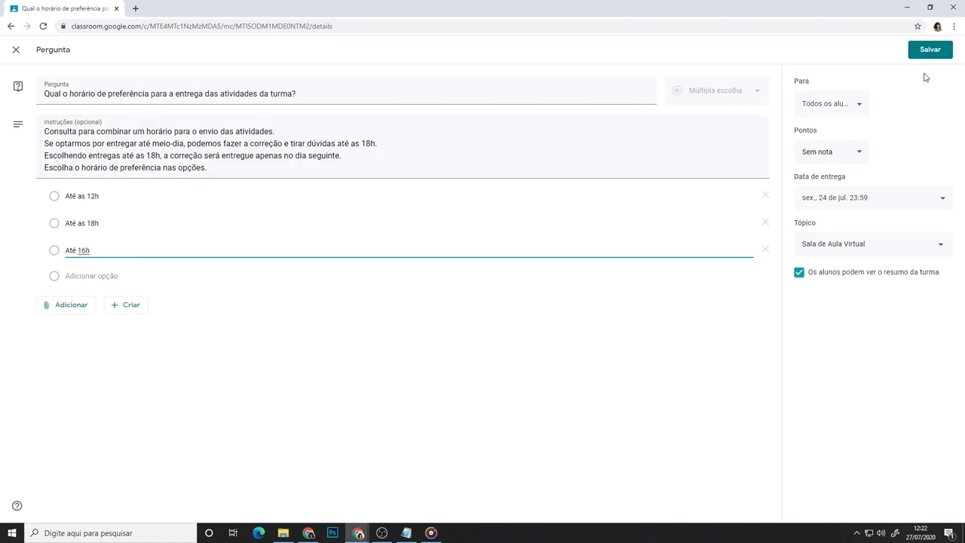
pyautogui.click(932, 51)
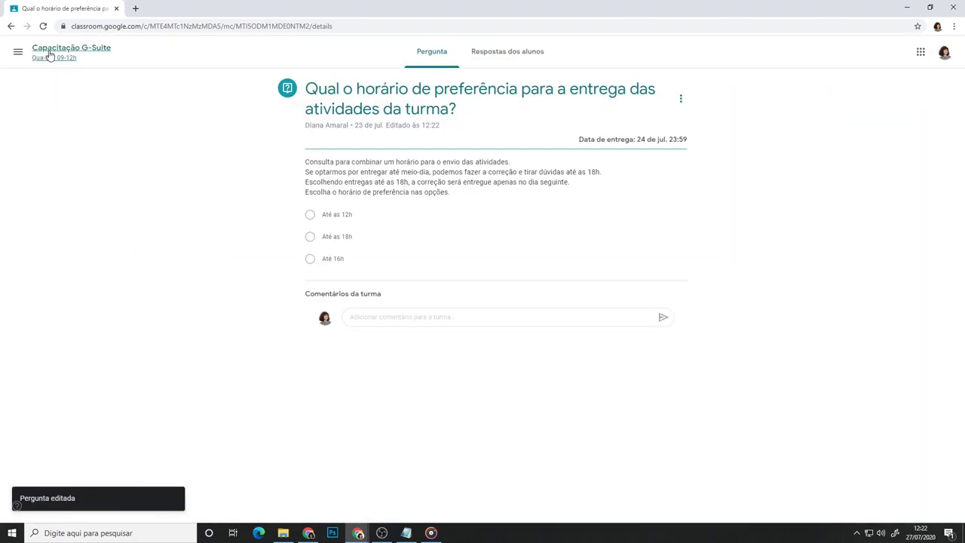
# - Go to the class's Atividades and view the actions available for the preferred delivery time question under Sala de Aula Virtual
pyautogui.click(51, 57)
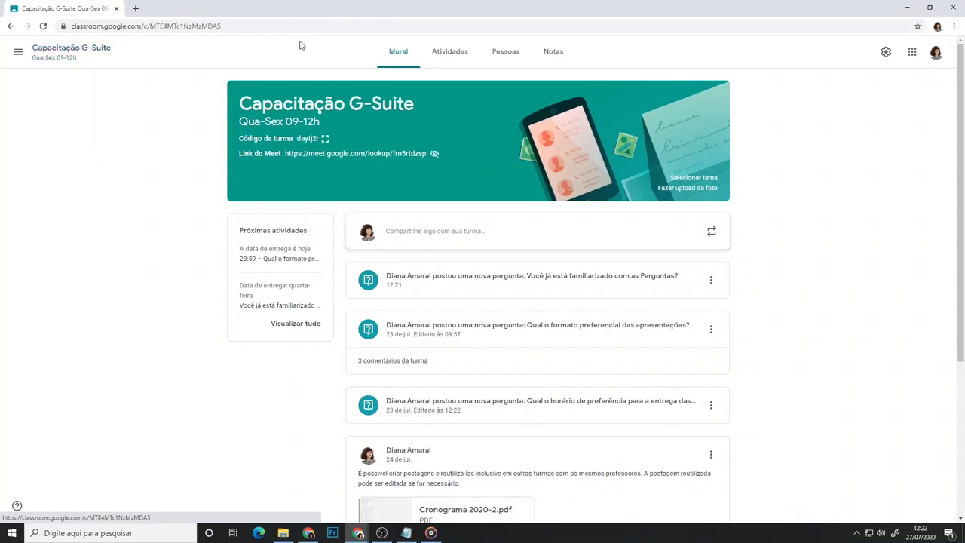
pyautogui.click(450, 53)
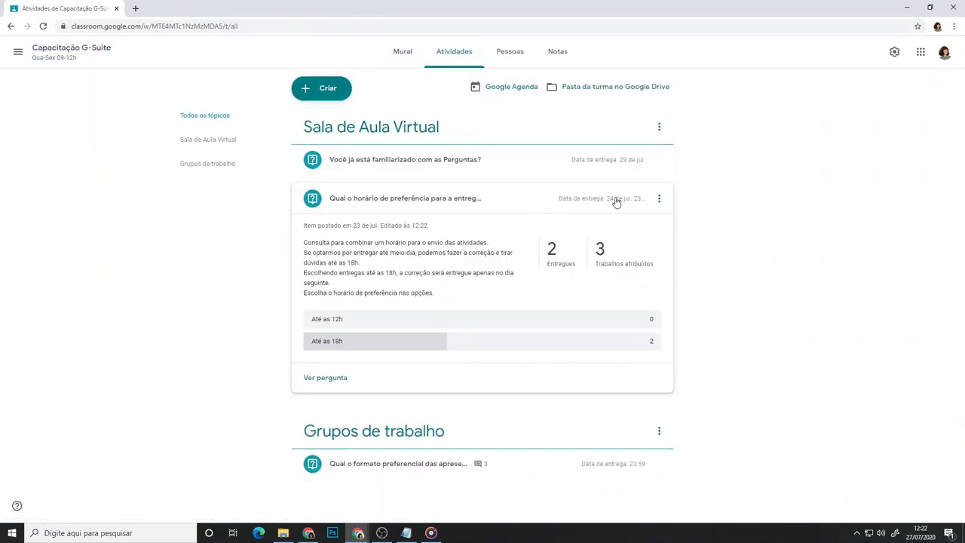
pyautogui.click(660, 197)
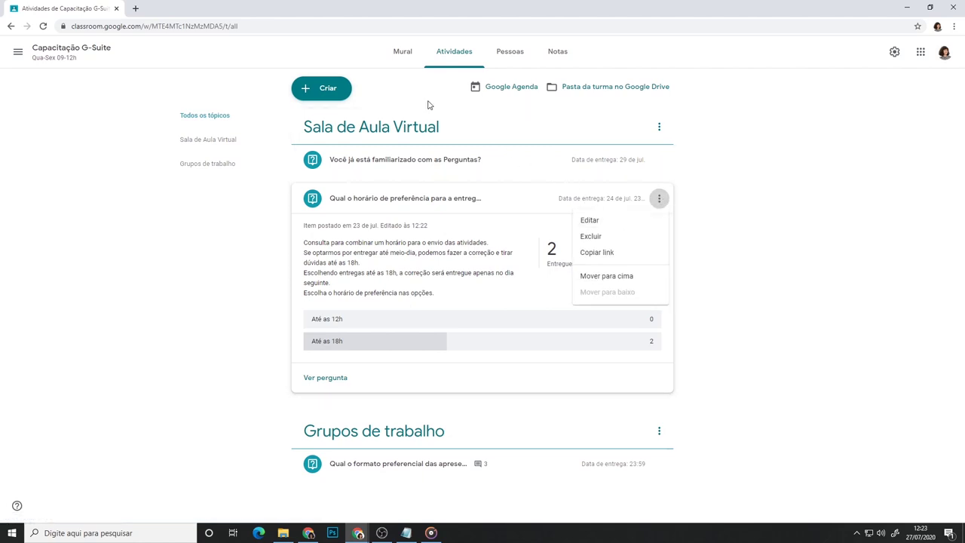
# - Return to the Mural and view the actions available for the post "Você já está familiarizado com as Perguntas?" without choosing any
pyautogui.click(412, 59)
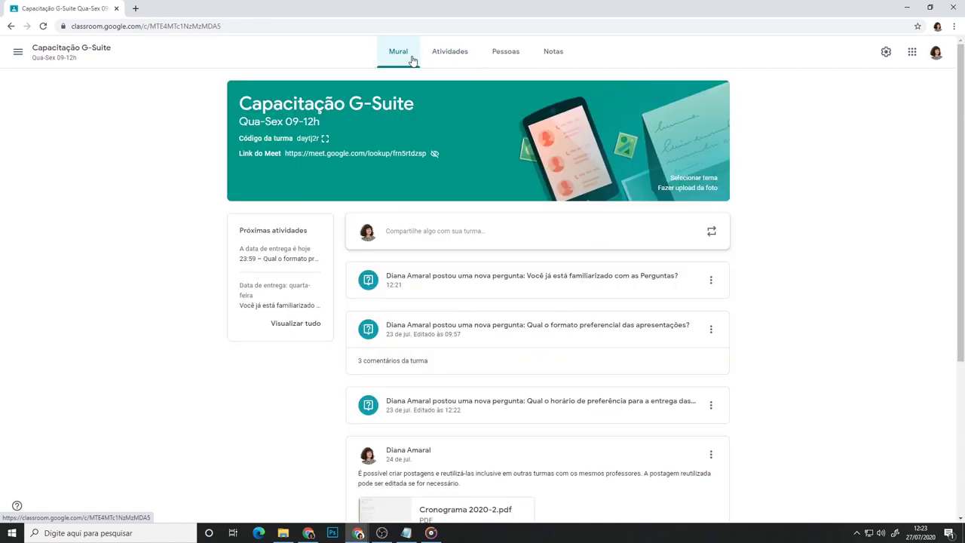
pyautogui.click(711, 281)
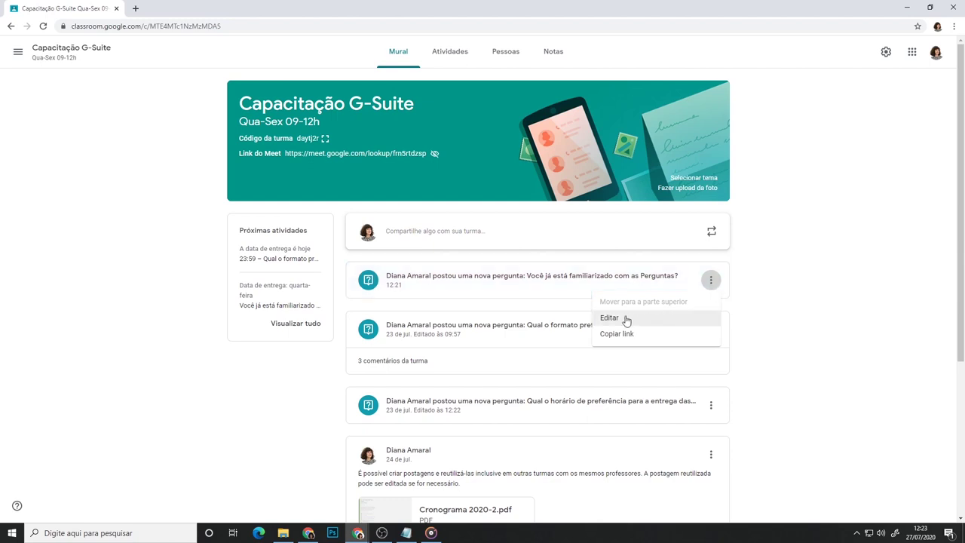
pyautogui.click(761, 299)
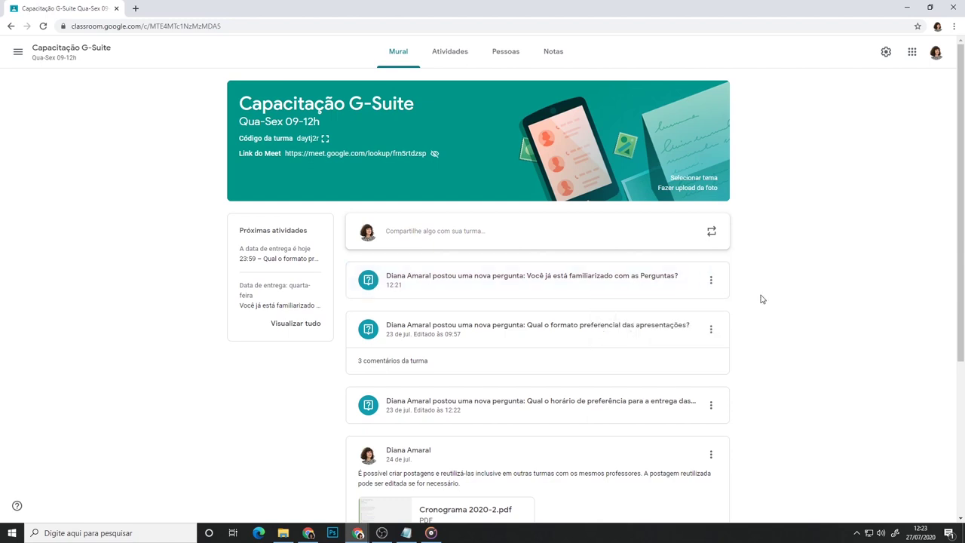